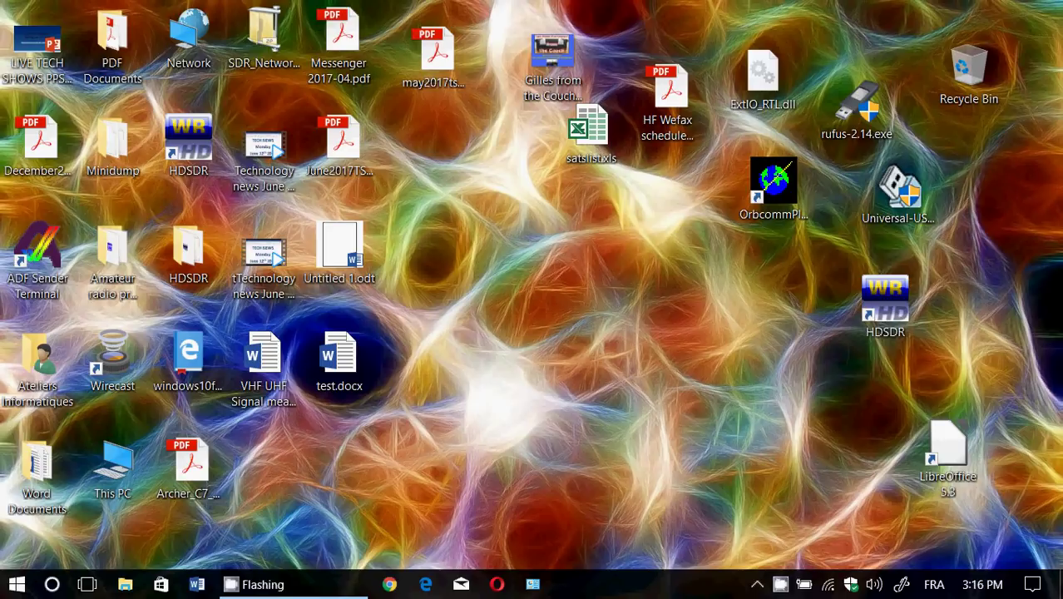
# - Launch LibreOffice Writer from the Start menu's Recently added list
pyautogui.click(15, 586)
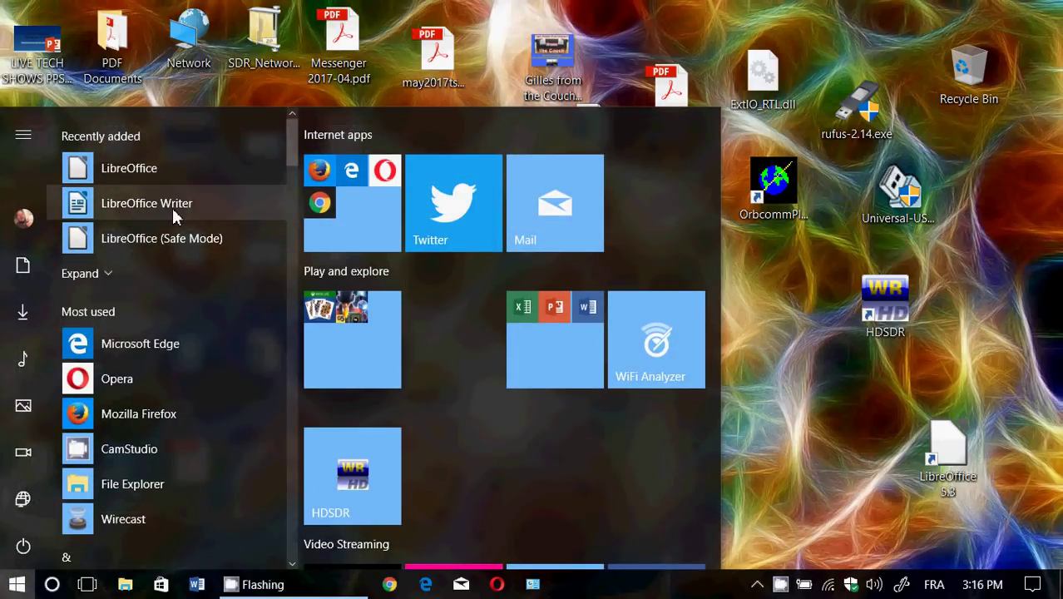
pyautogui.click(147, 204)
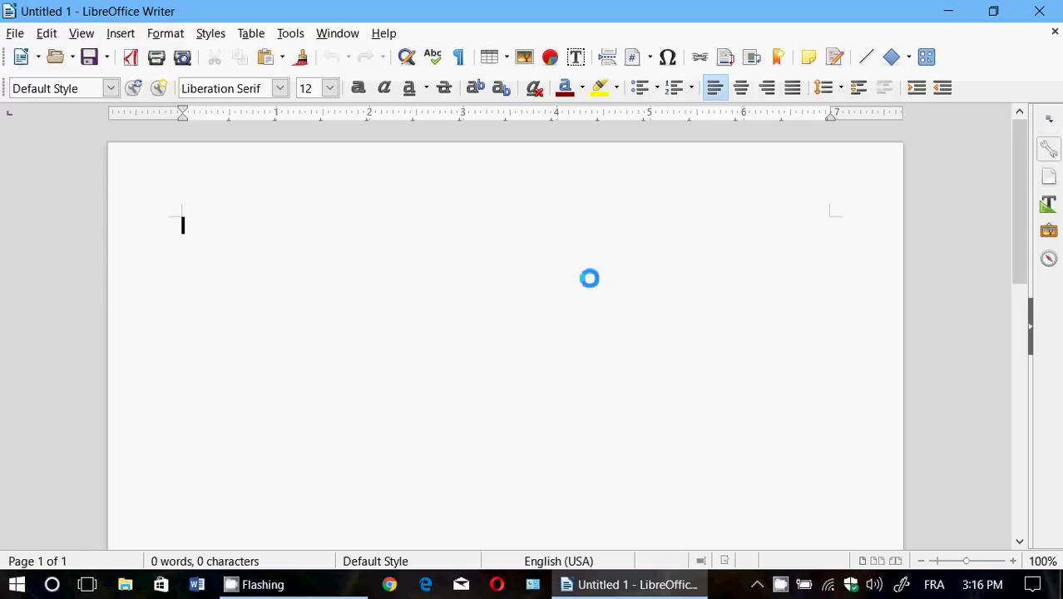
# - Type 'Word processor', 'write' and 'write' as three separate paragraphs
pyautogui.write('wo')
pyautogui.write('rdd p')
pyautogui.press('BackSpace')
pyautogui.press('BackSpace')
pyautogui.press('BackSpace')
pyautogui.write('processor')
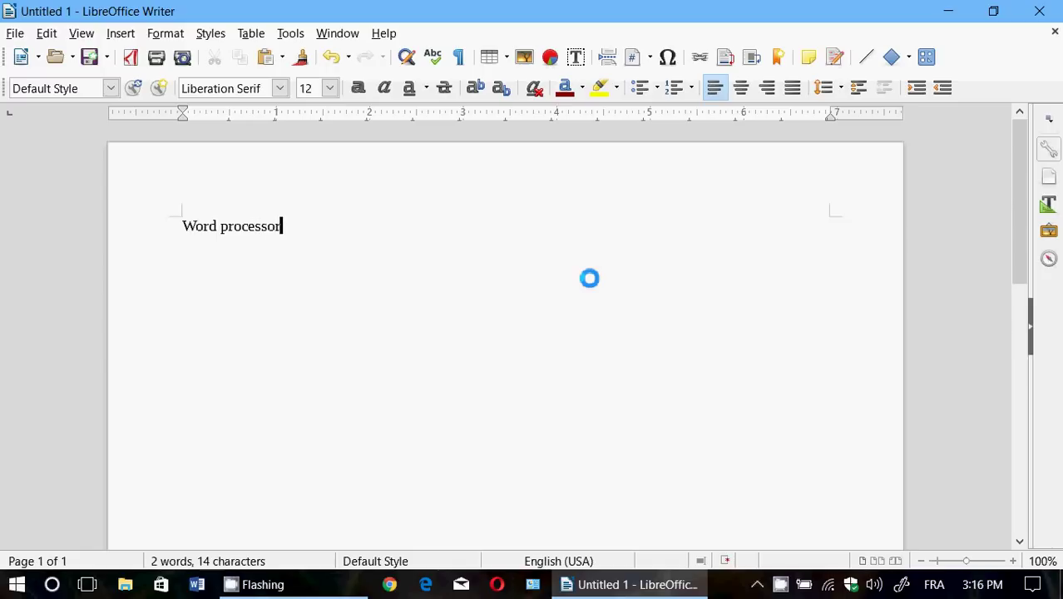
pyautogui.press('Return')
pyautogui.press('Return')
pyautogui.write('write')
pyautogui.press('Return')
pyautogui.write('write')
pyautogui.press('Return')
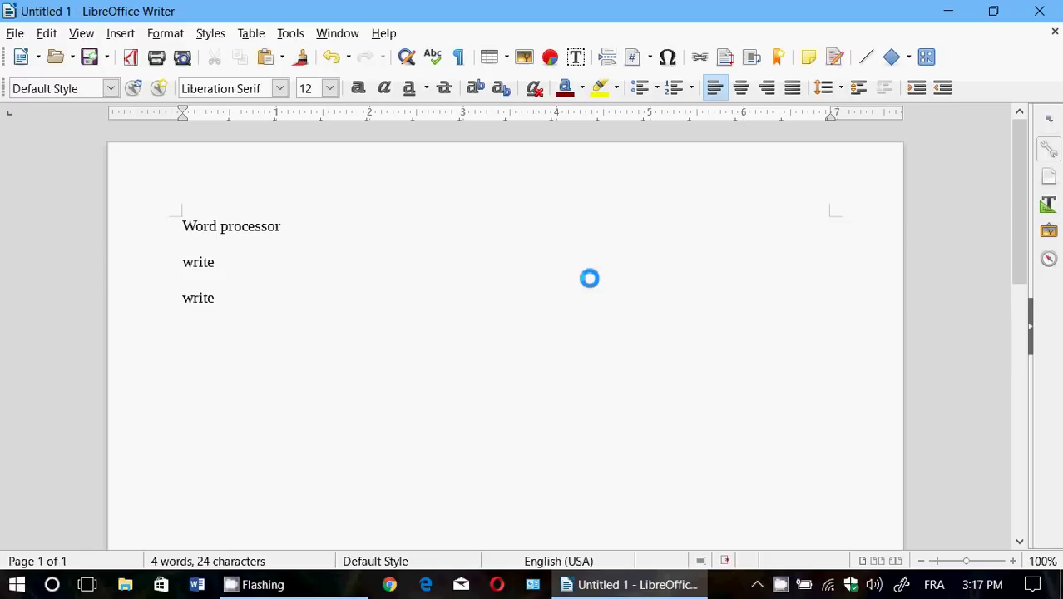
# - Bring up the Save As dialog from the File menu
pyautogui.click(15, 34)
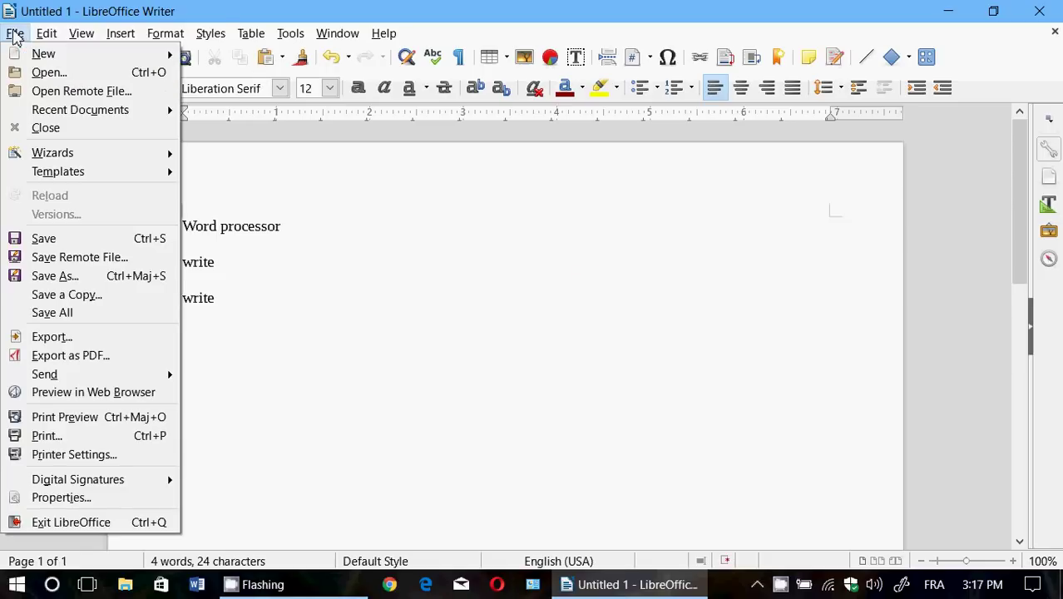
pyautogui.click(79, 278)
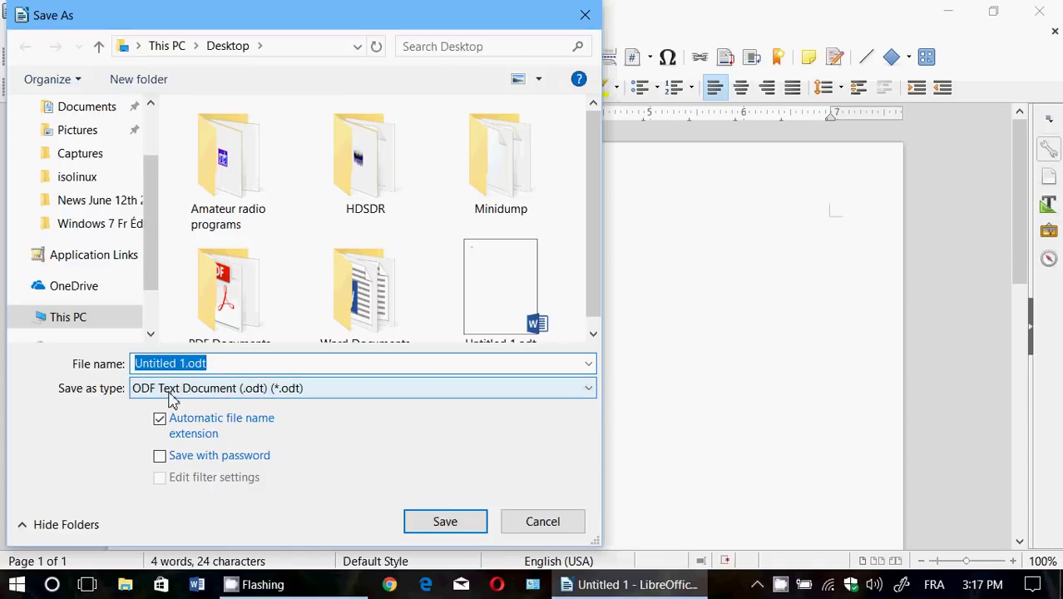
# - Choose Microsoft Word 2007-2013 XML (.docx) as the save type and select the file name
pyautogui.click(301, 396)
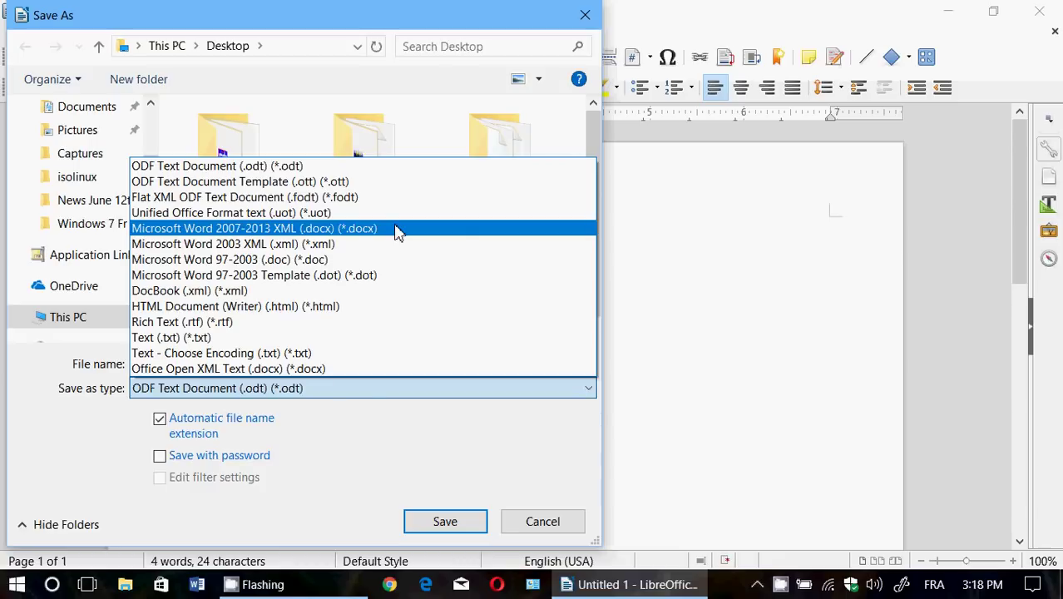
pyautogui.click(397, 230)
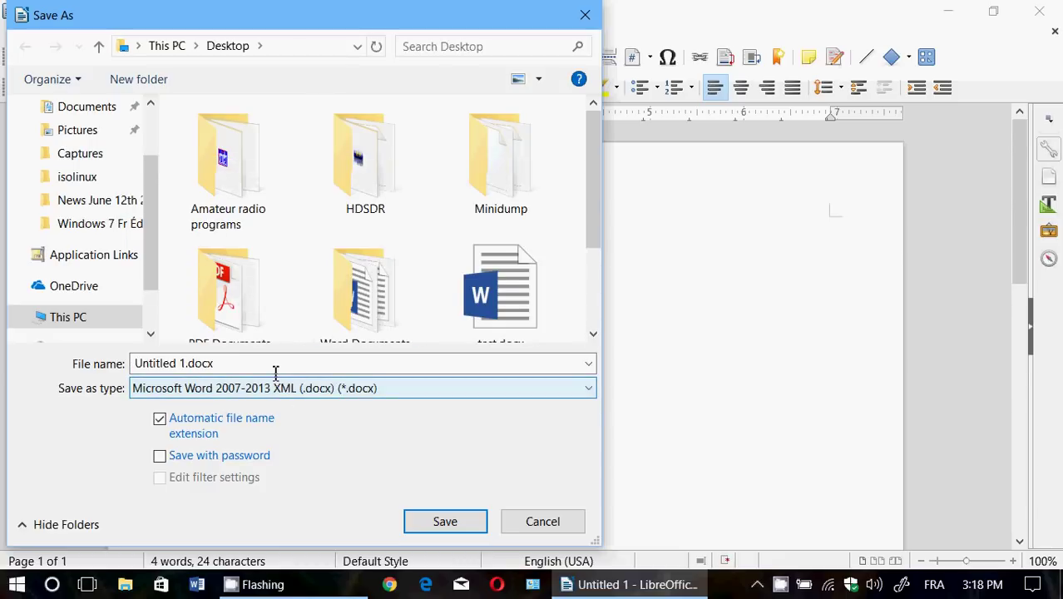
pyautogui.click(275, 369)
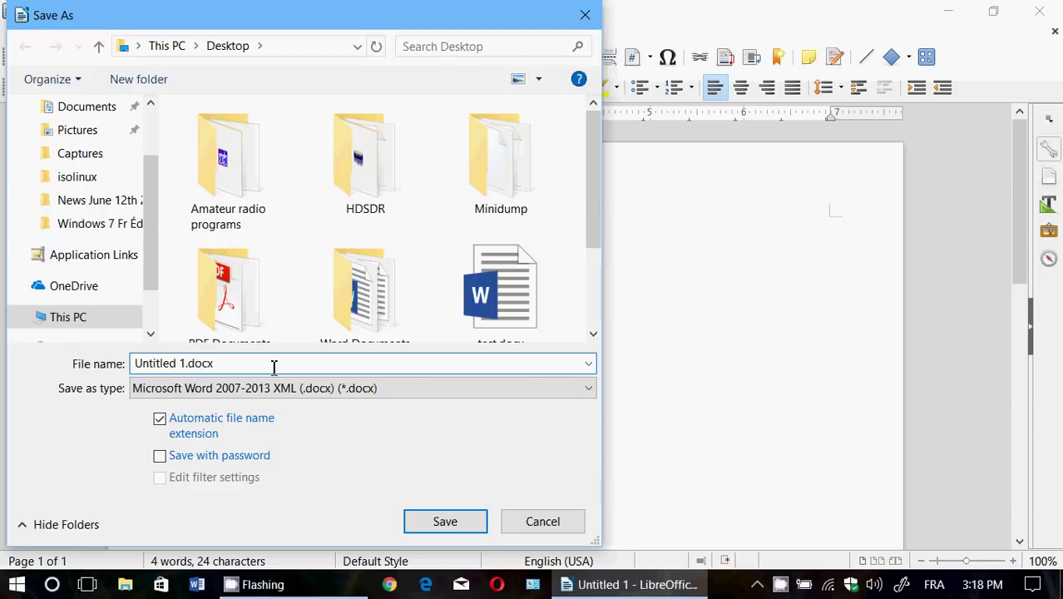
pyautogui.doubleClick(274, 367)
pyautogui.moveTo(274, 367); pyautogui.dragTo(30, 376)
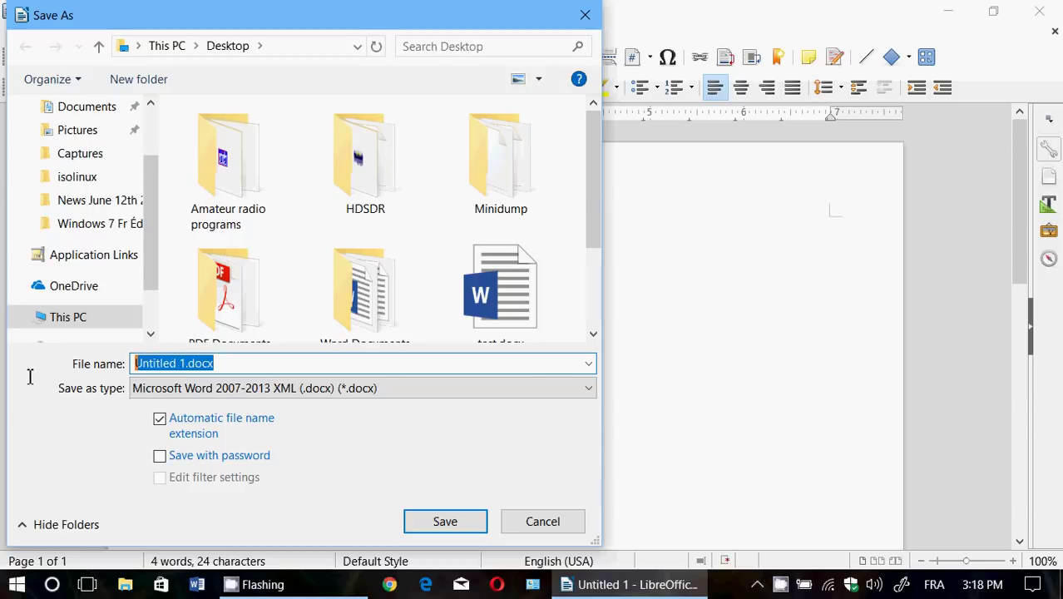
# - Save as 'test document', keeping the Microsoft Word 2007-2013 XML format
pyautogui.write('test document')
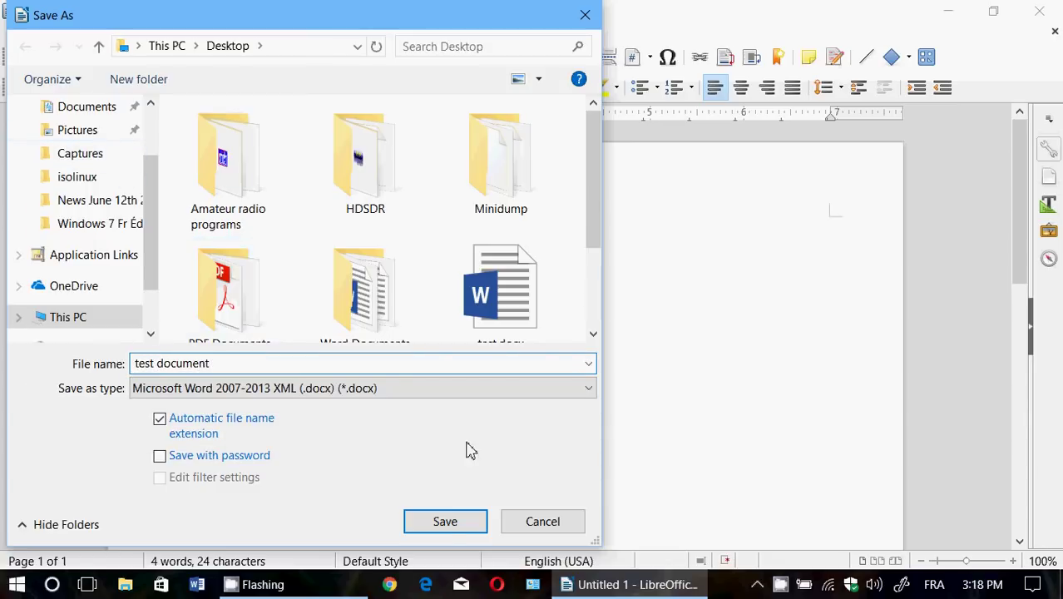
pyautogui.click(445, 522)
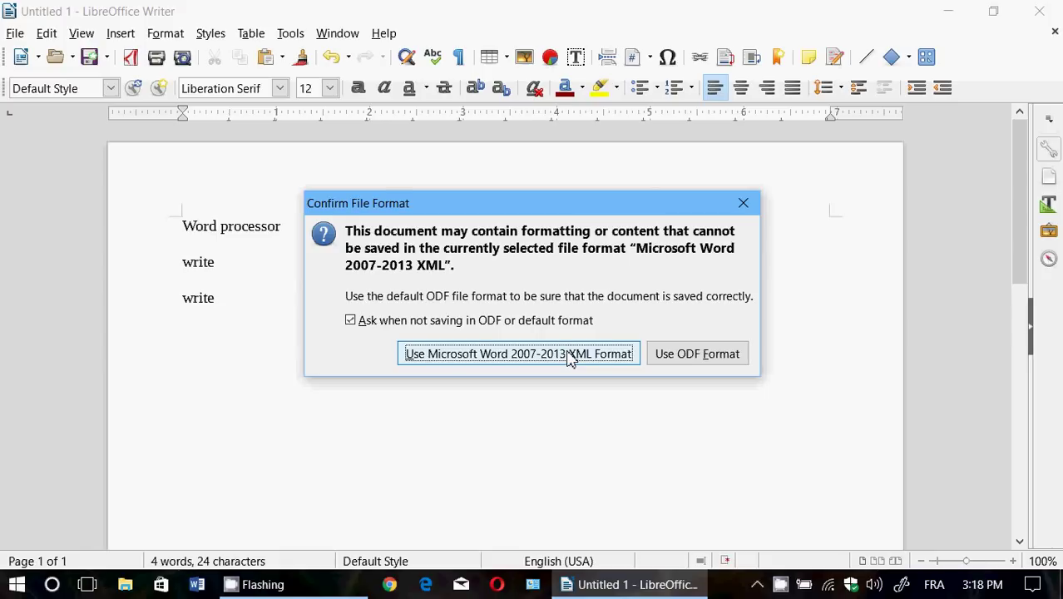
pyautogui.click(571, 358)
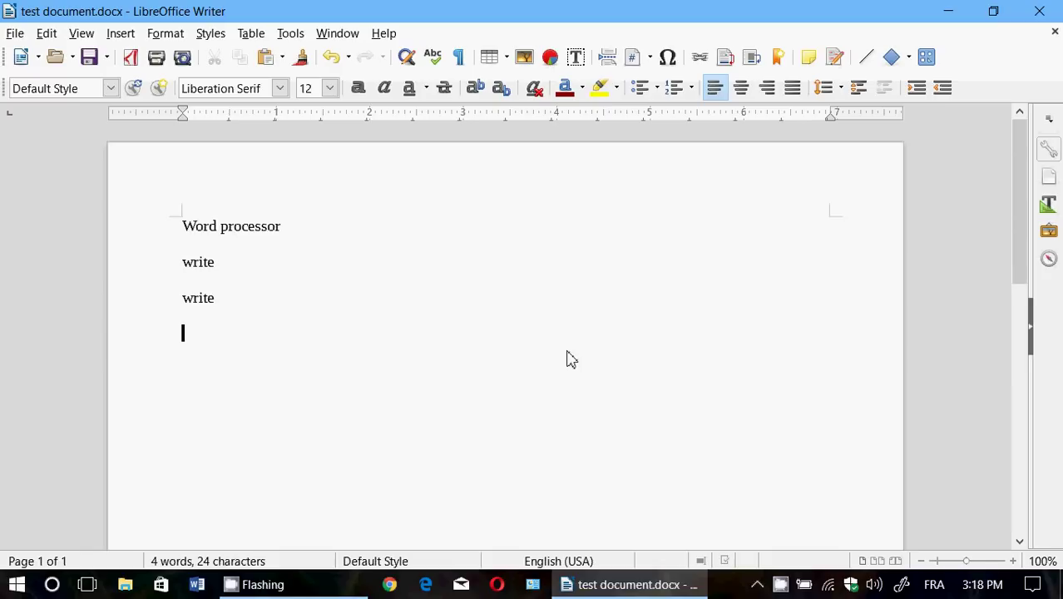
# - Close Writer and open test document.docx from the desktop in Word 2016
pyautogui.click(1042, 11)
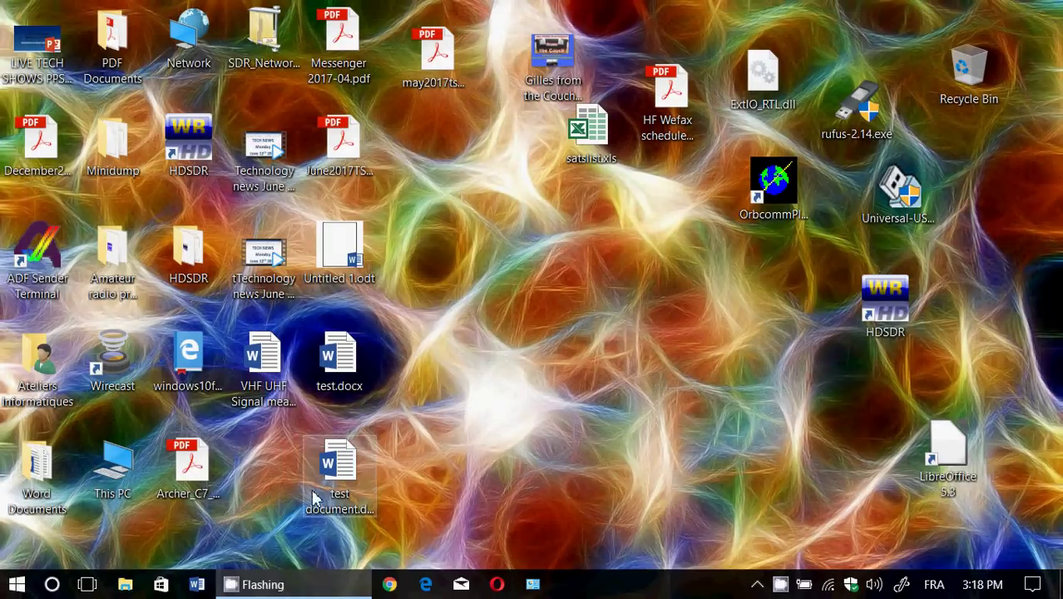
pyautogui.click(363, 476)
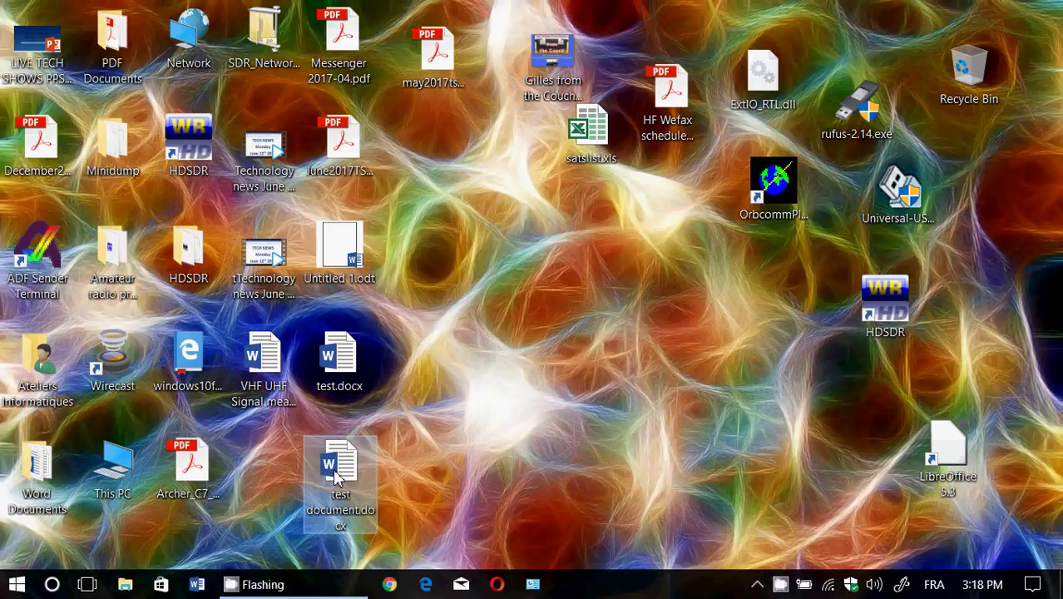
pyautogui.doubleClick(337, 476)
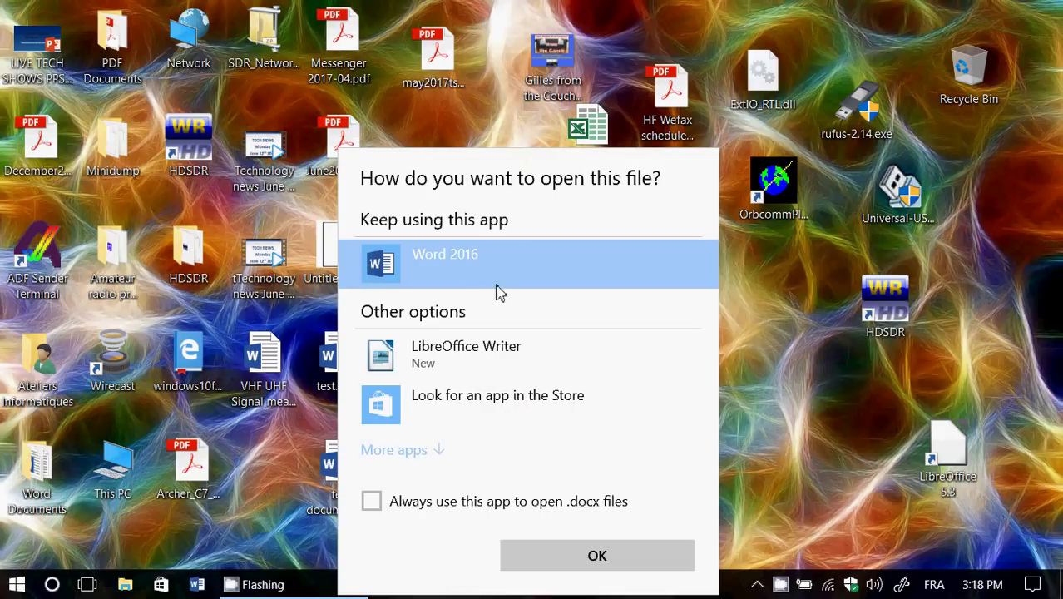
pyautogui.click(605, 556)
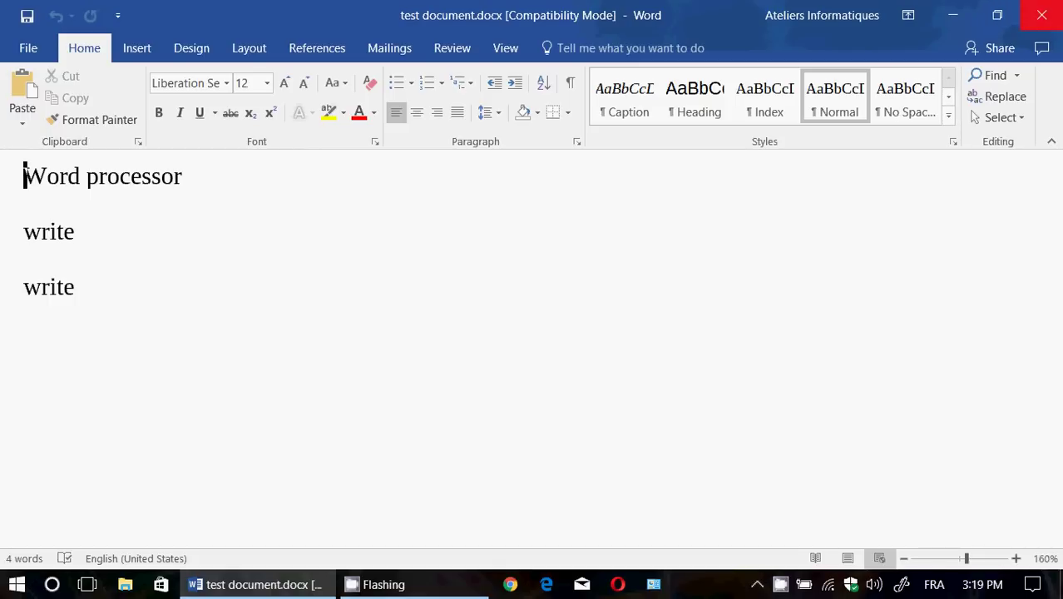
# - Close Word after confirming the three lines appear in test document.docx
pyautogui.click(1045, 12)
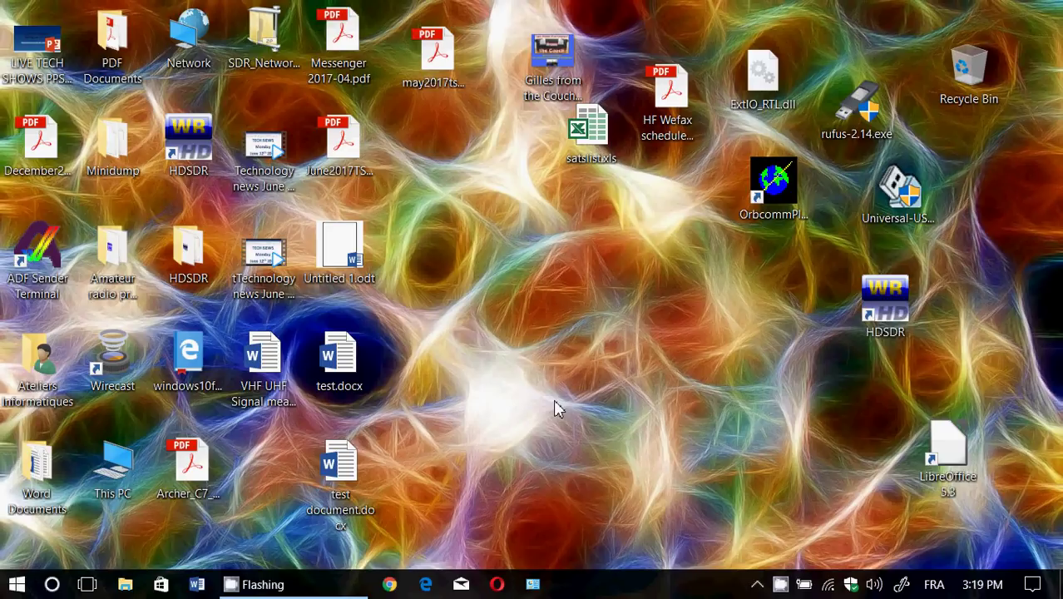
# - Open the CamStudio recorder window from its system tray icon
pyautogui.click(778, 587)
pyautogui.click(780, 587)
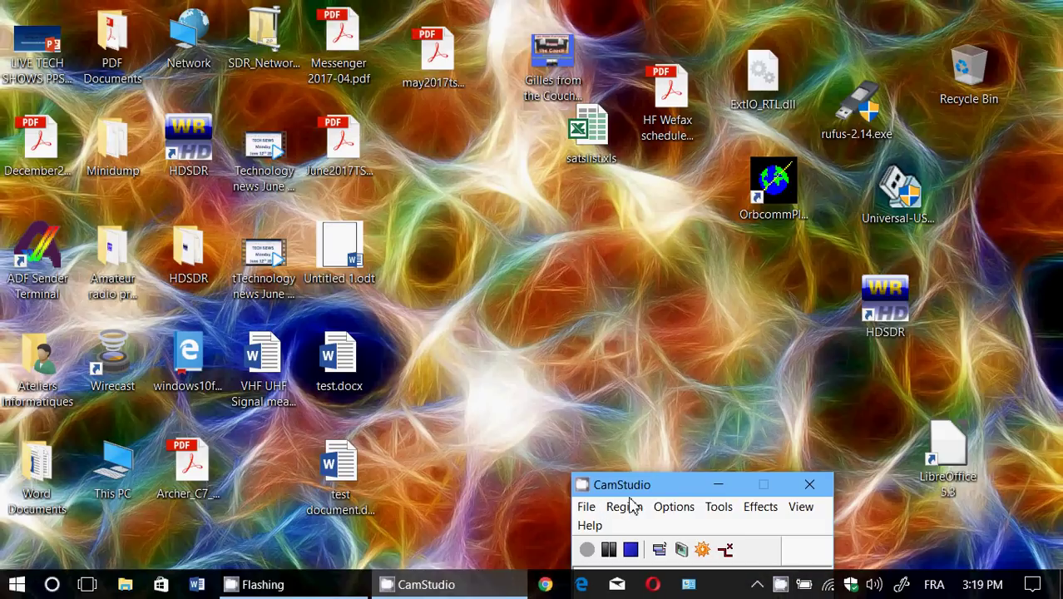